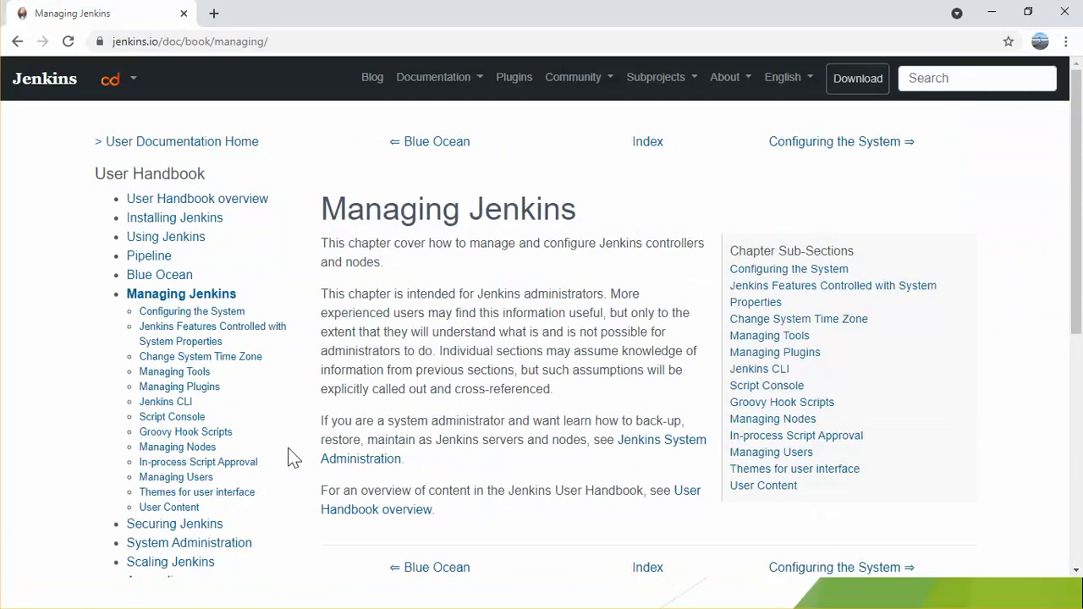
- Open the handbook's Managing Plugins page and review its section on installing a plugin
left_click(195, 389)
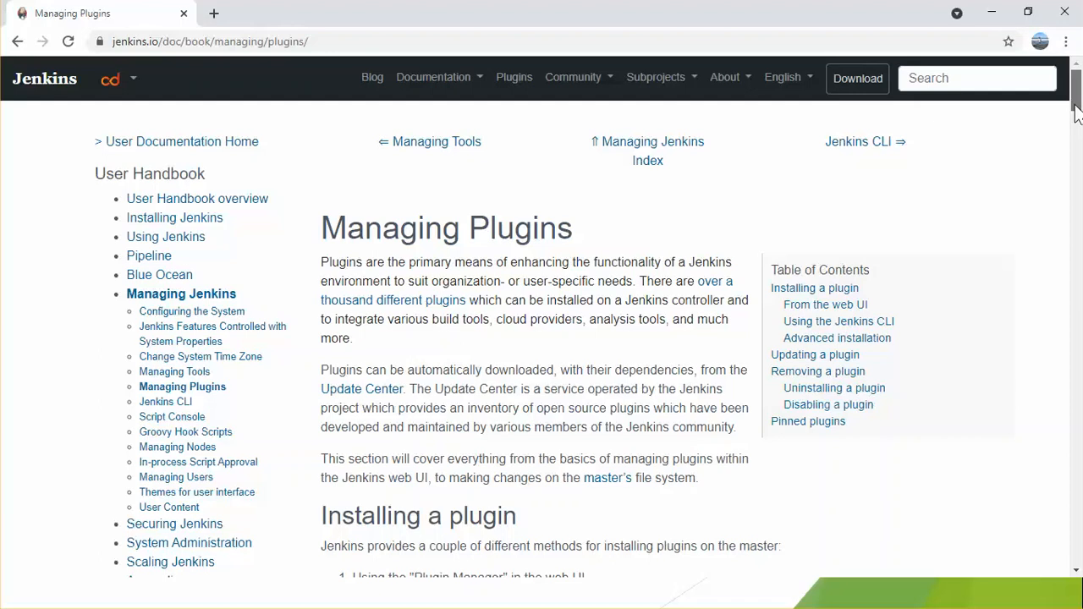
left_click_drag(1076, 114, 1068, 144)
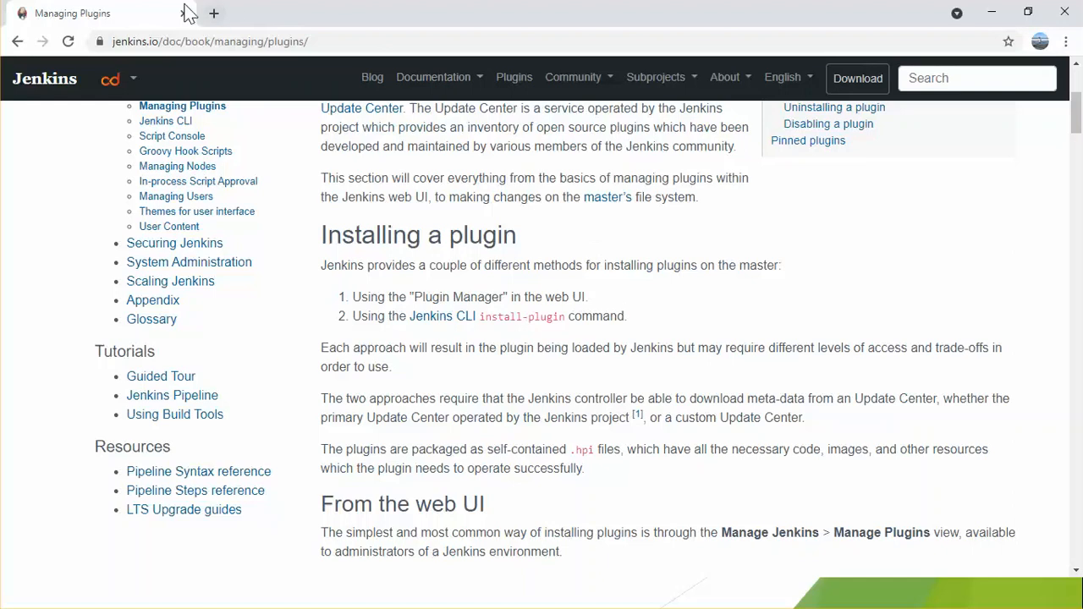
- Load the local Jenkins server at localhost:8080 in a new browser tab
left_click(214, 15)
left_click(224, 38)
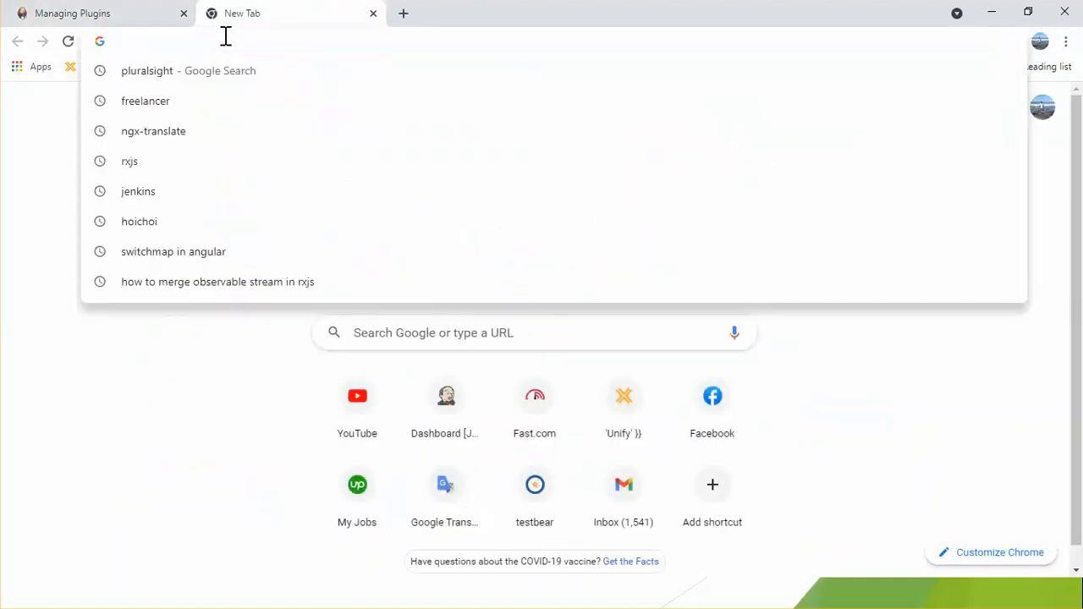
type("t")
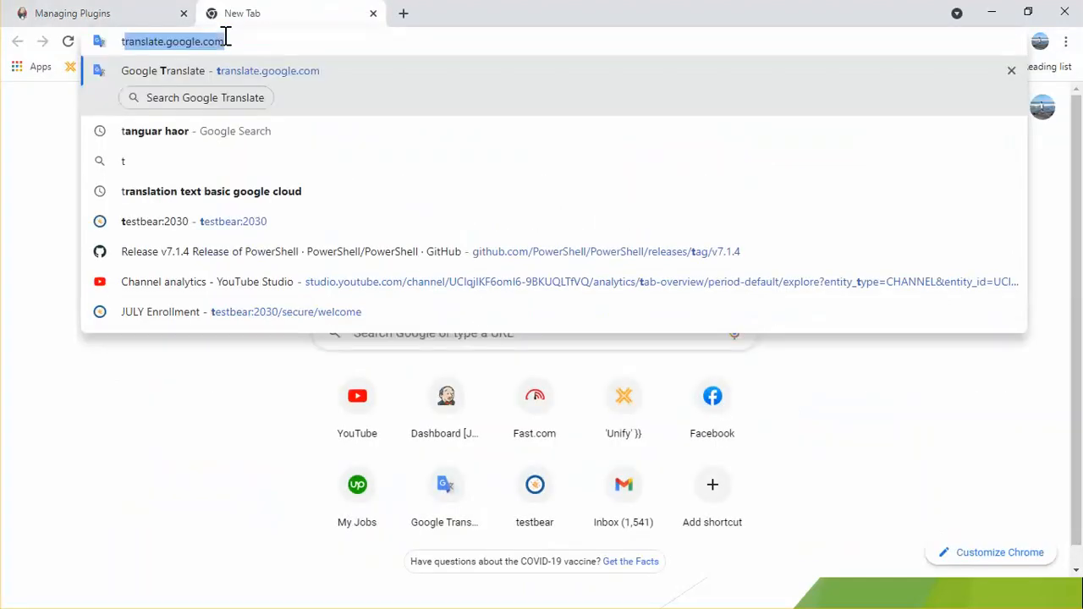
key("BackSpace")
key("BackSpace")
type("lo")
key("Return")
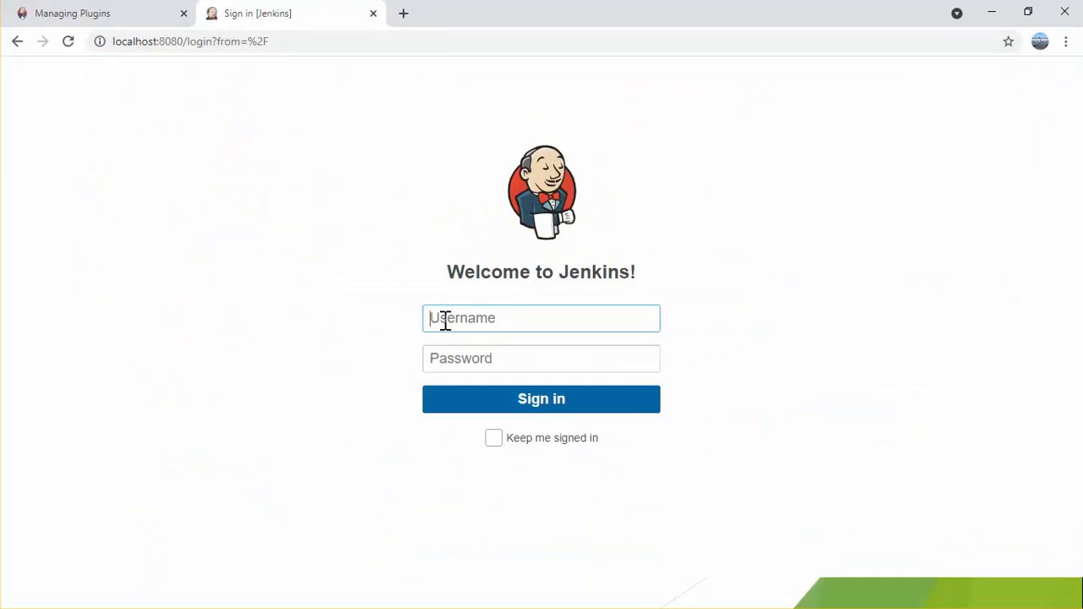
- Sign in to Jenkins with the account username and password
type("ehasan")
left_click(453, 349)
type("••")
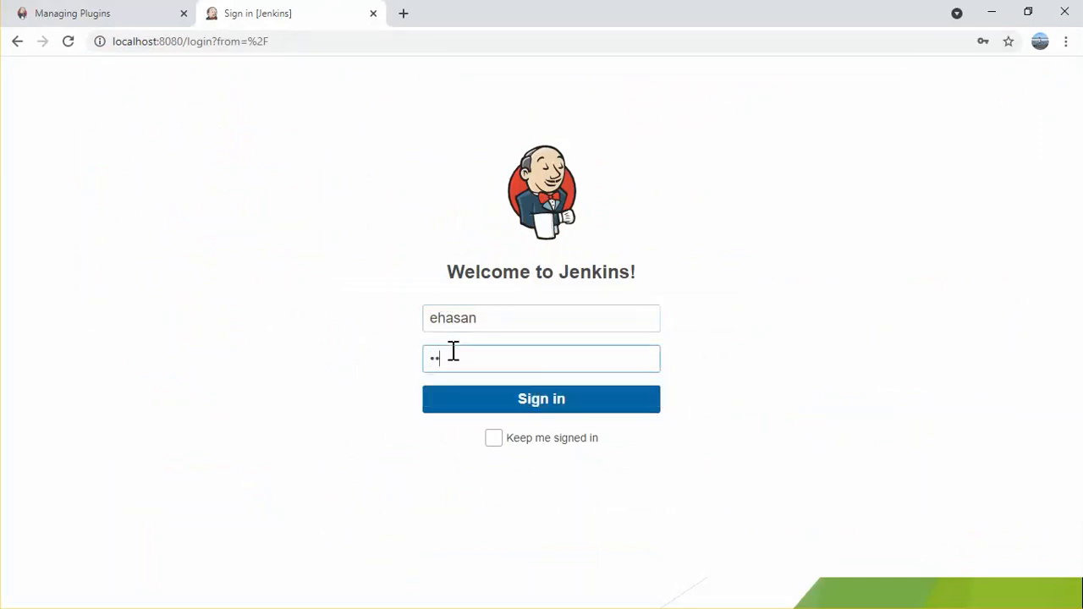
type("••••")
left_click(556, 403)
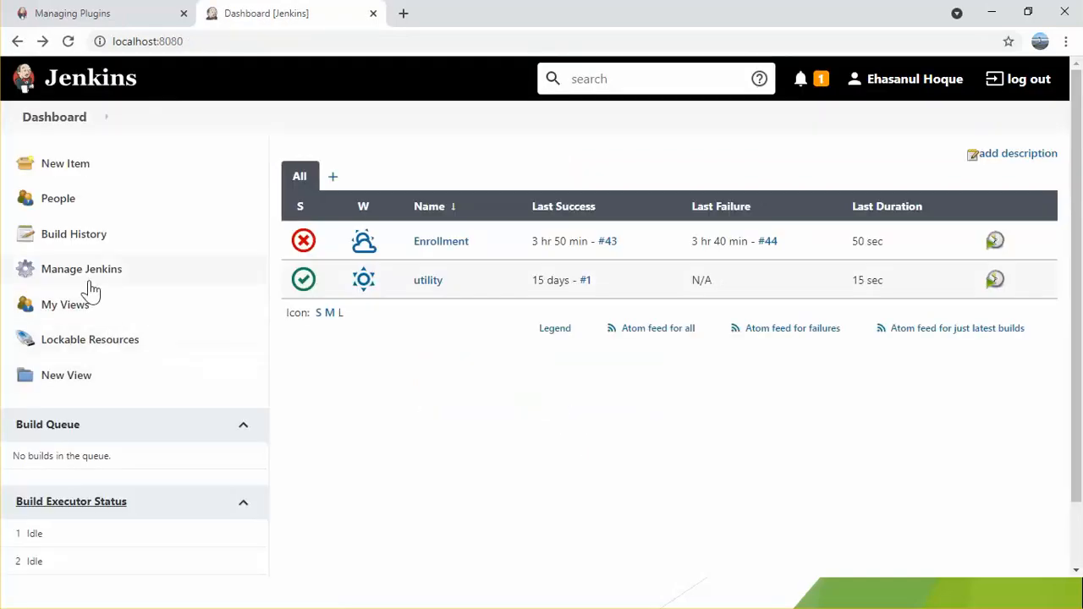
- Go to Jenkins plugin management and display the plugins available for installation
left_click(110, 282)
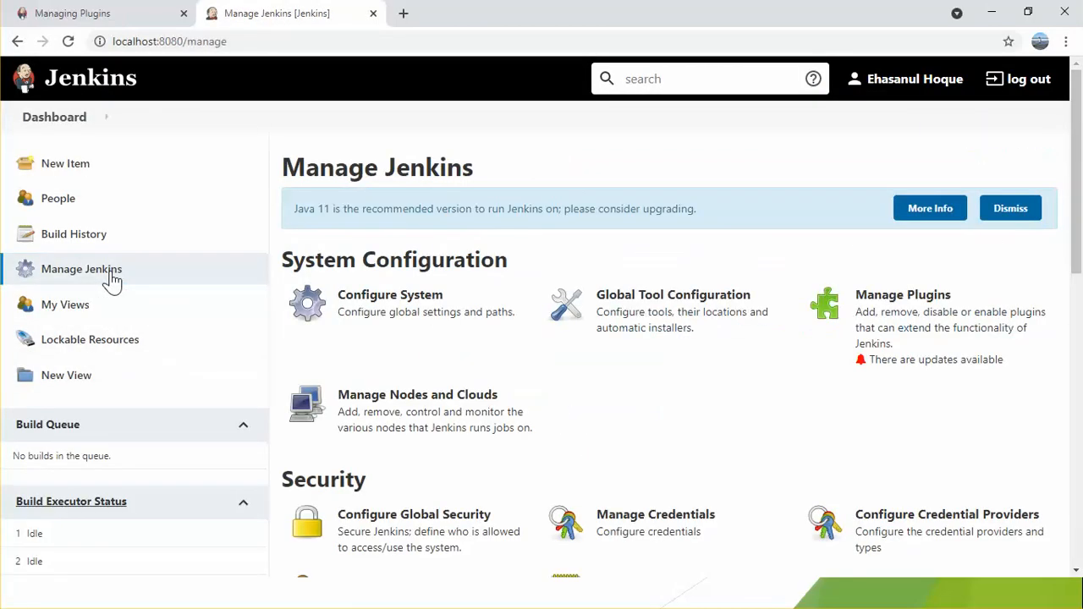
left_click(928, 322)
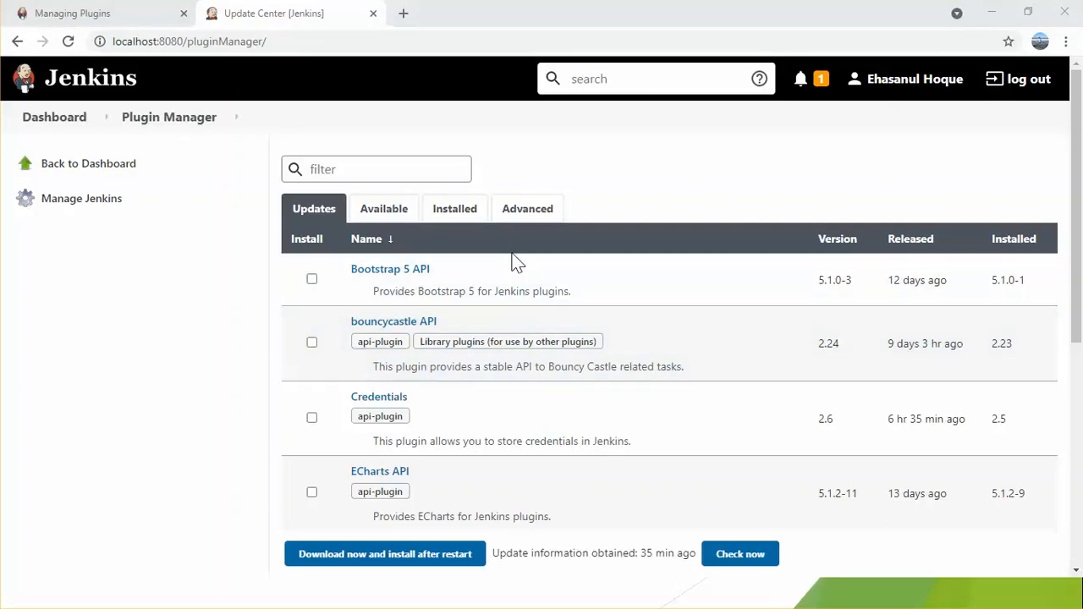
left_click(370, 218)
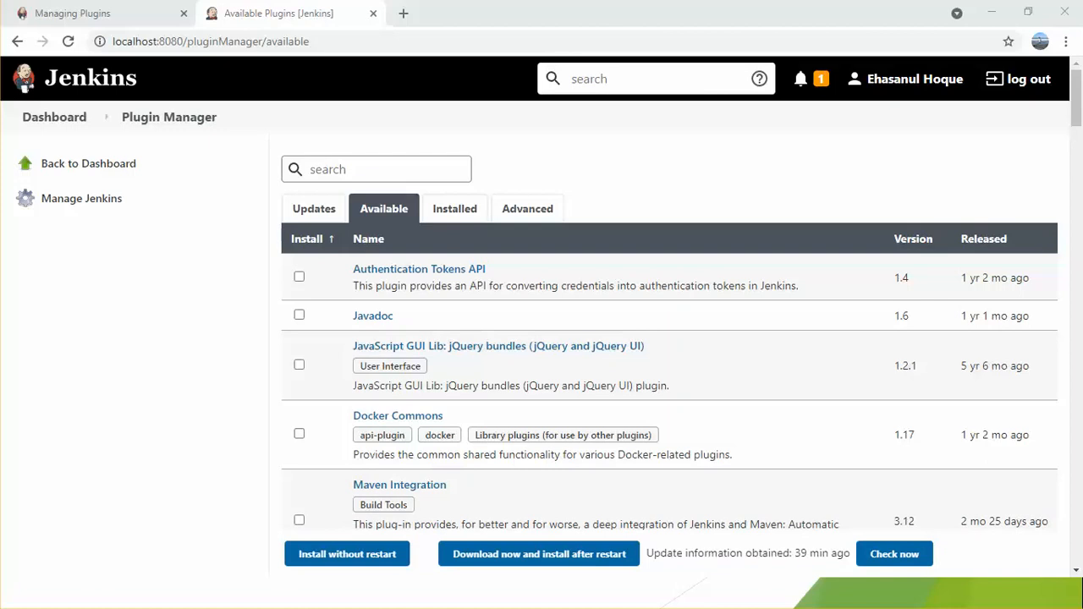
- Search for msbuild, install the MSBuild plugin without restart, and have Jenkins restart once installation is complete
left_click(346, 169)
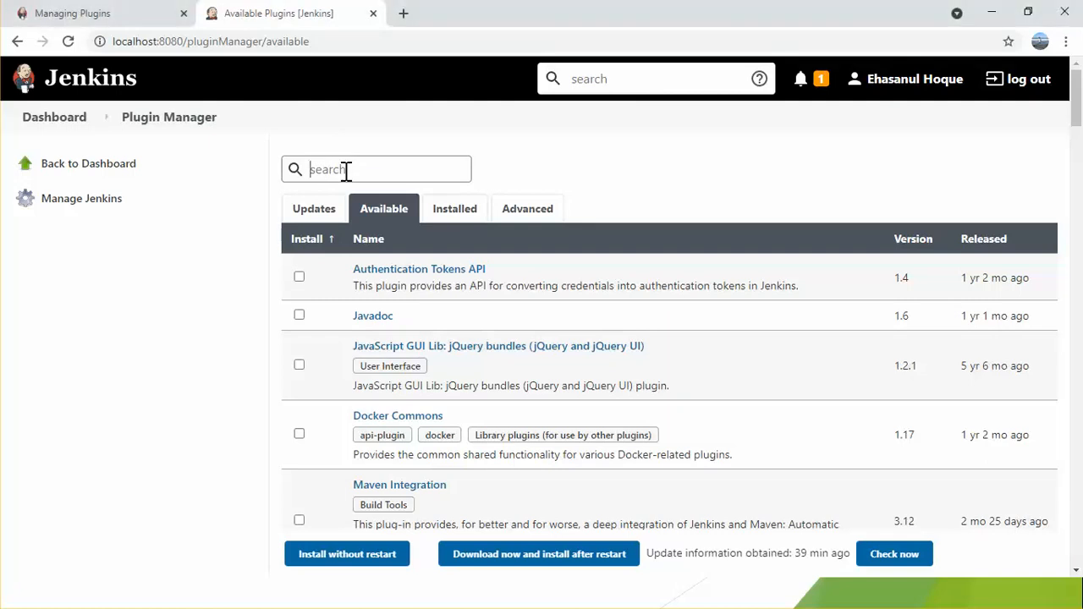
type("msb")
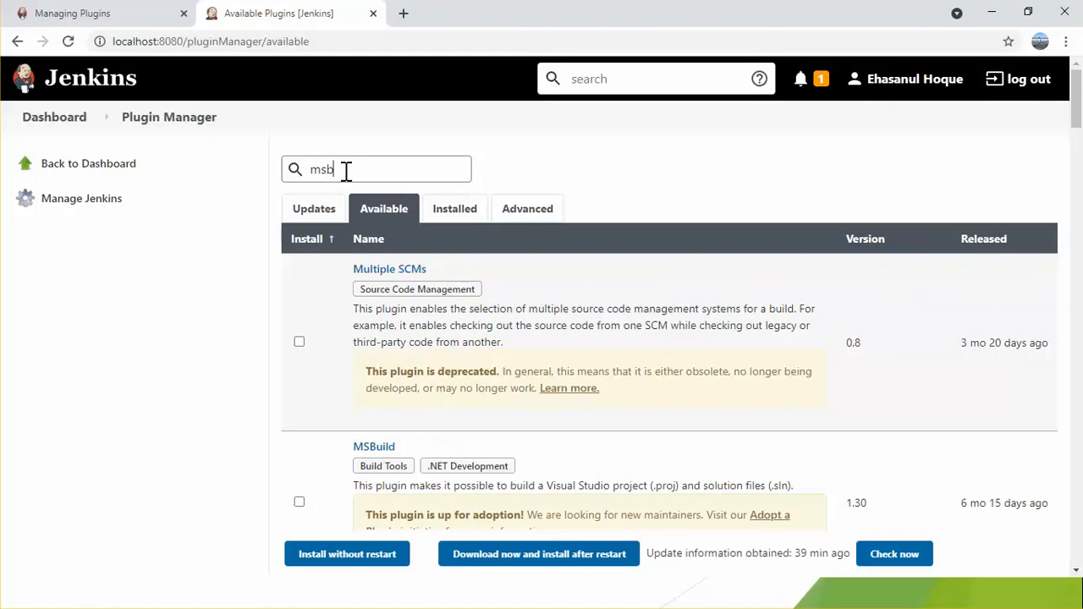
type("uild")
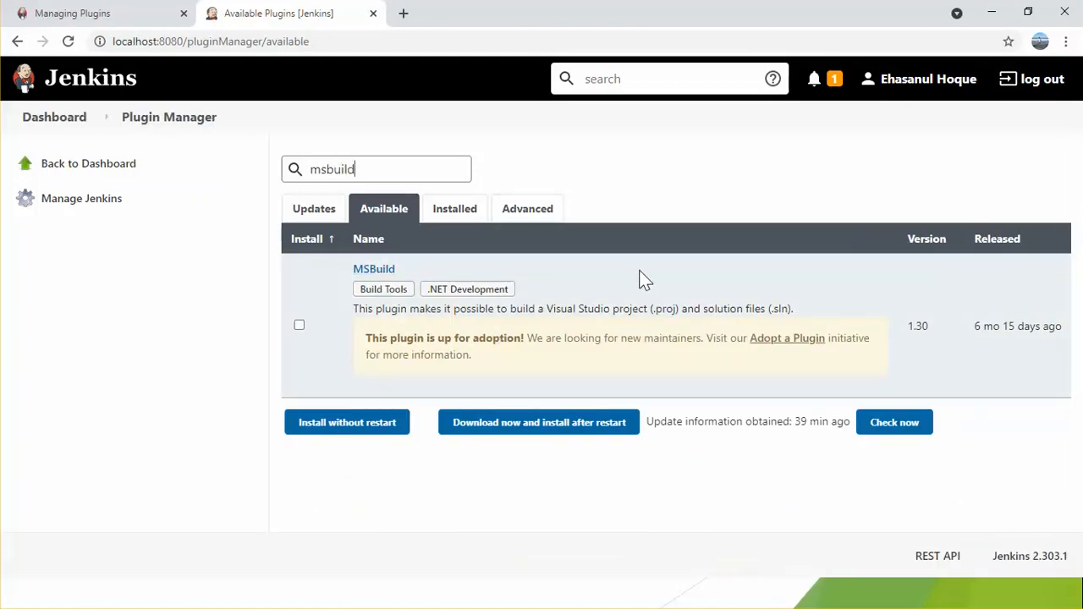
left_click(300, 326)
left_click(365, 432)
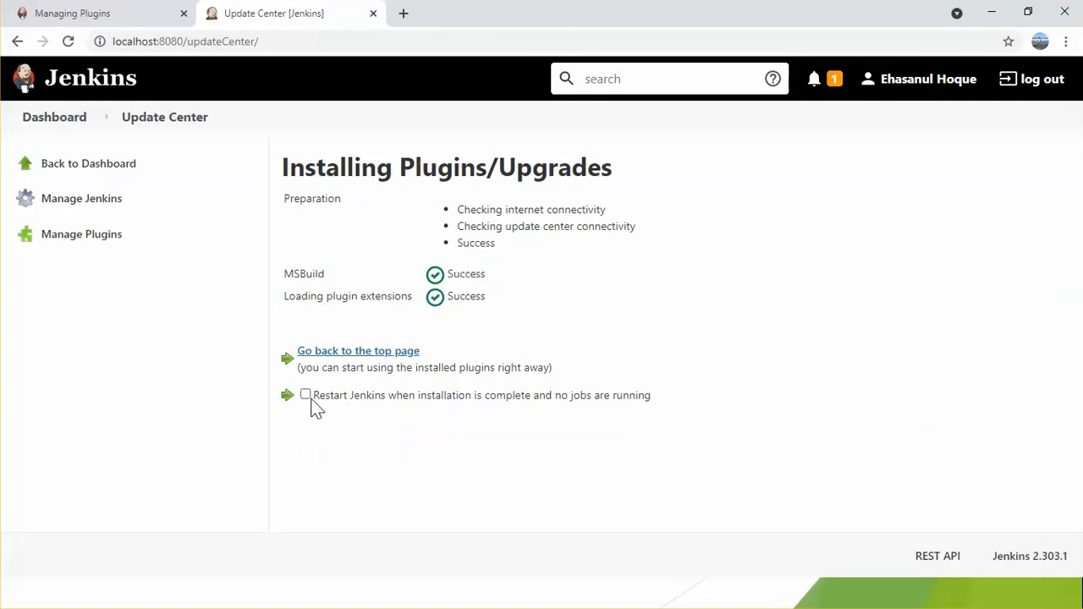
left_click(305, 396)
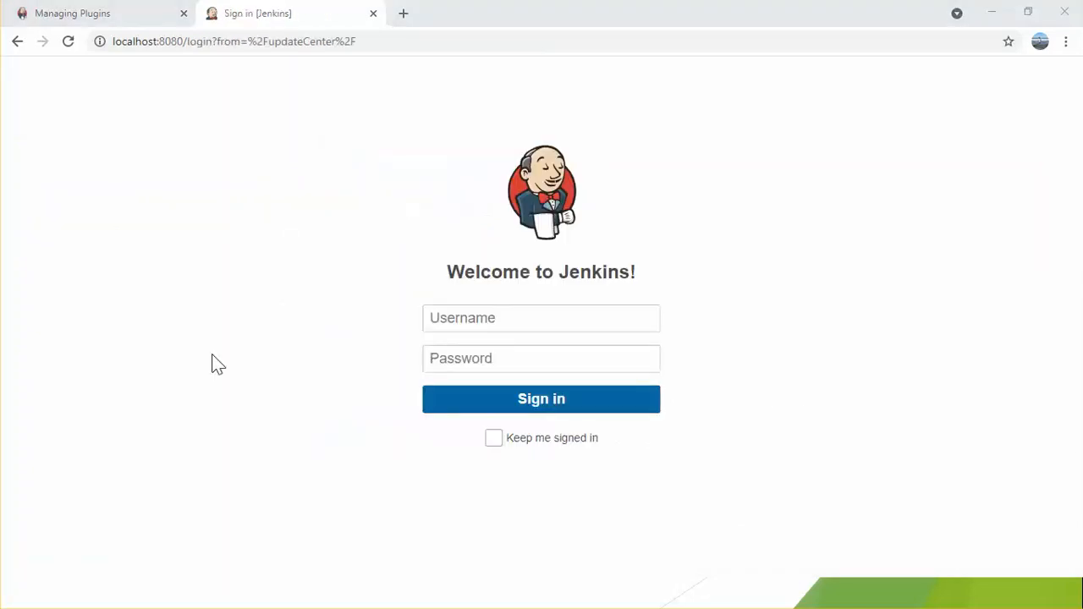
- Sign back in to the restarted Jenkins server with the account username and password
left_click(501, 322)
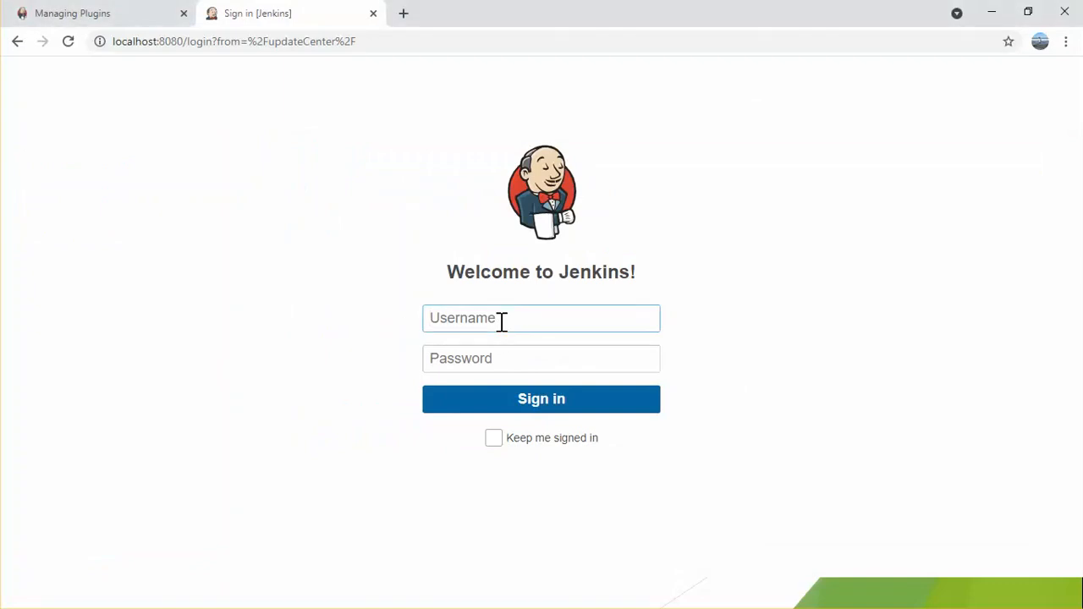
type("ehasan")
left_click(500, 357)
type("••••••")
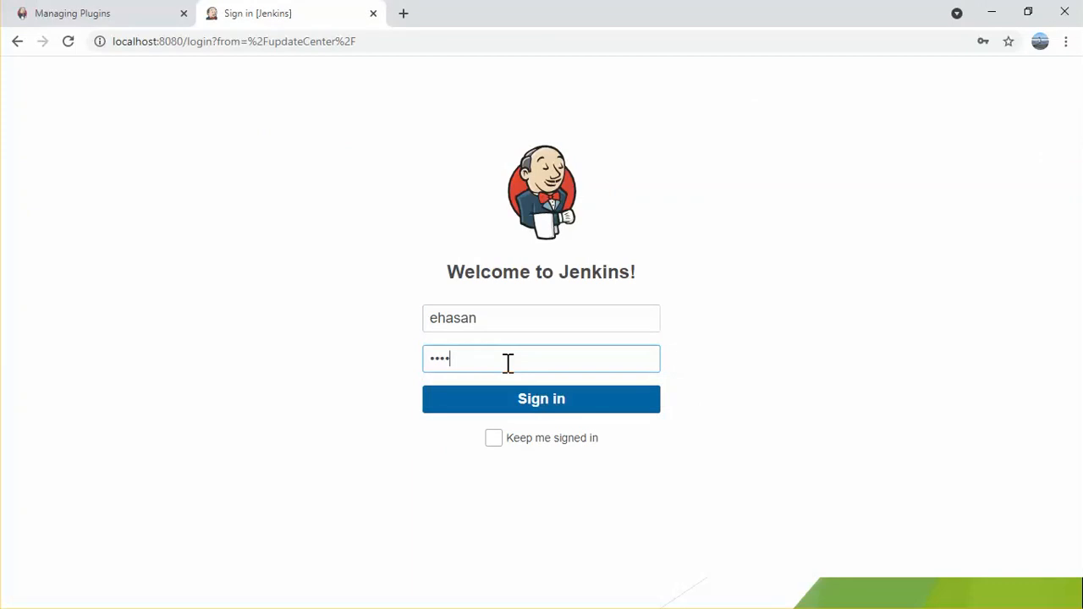
left_click(529, 402)
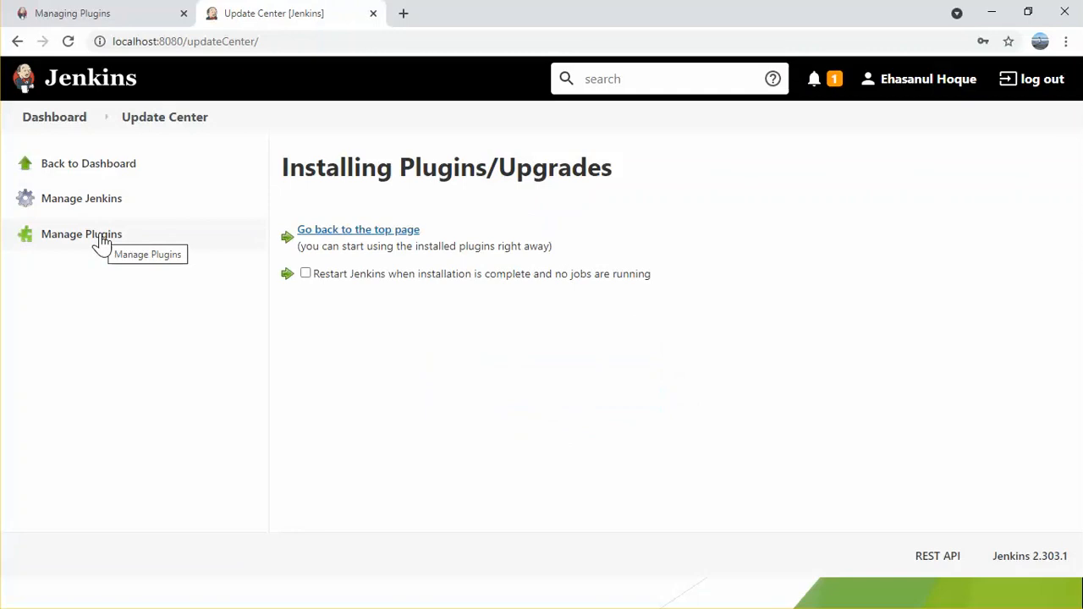
- Return to plugin management and filter the installed plugins by msbuild
left_click(102, 242)
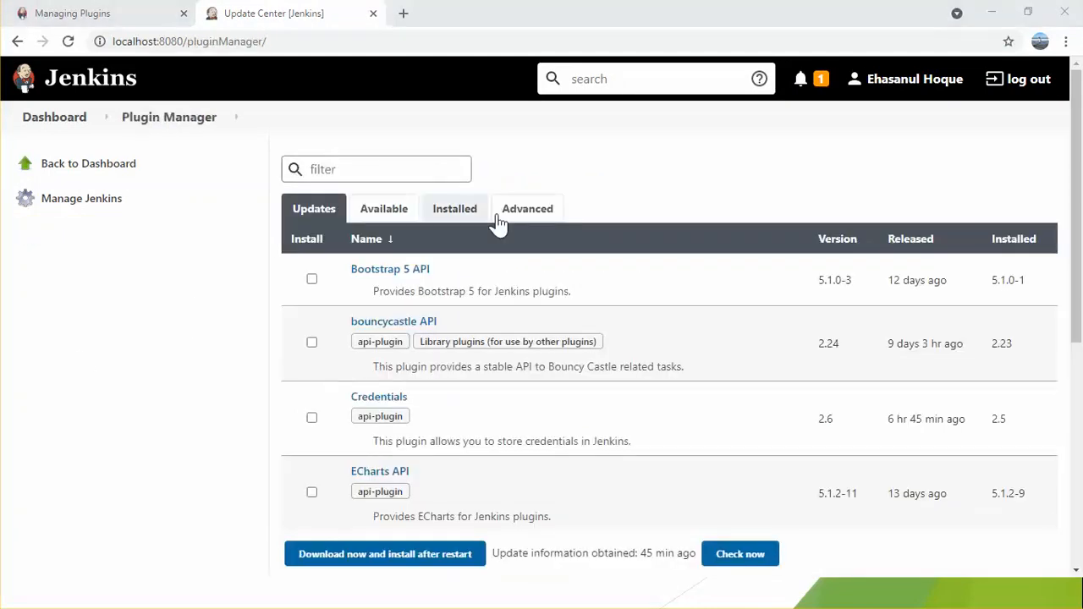
left_click(458, 213)
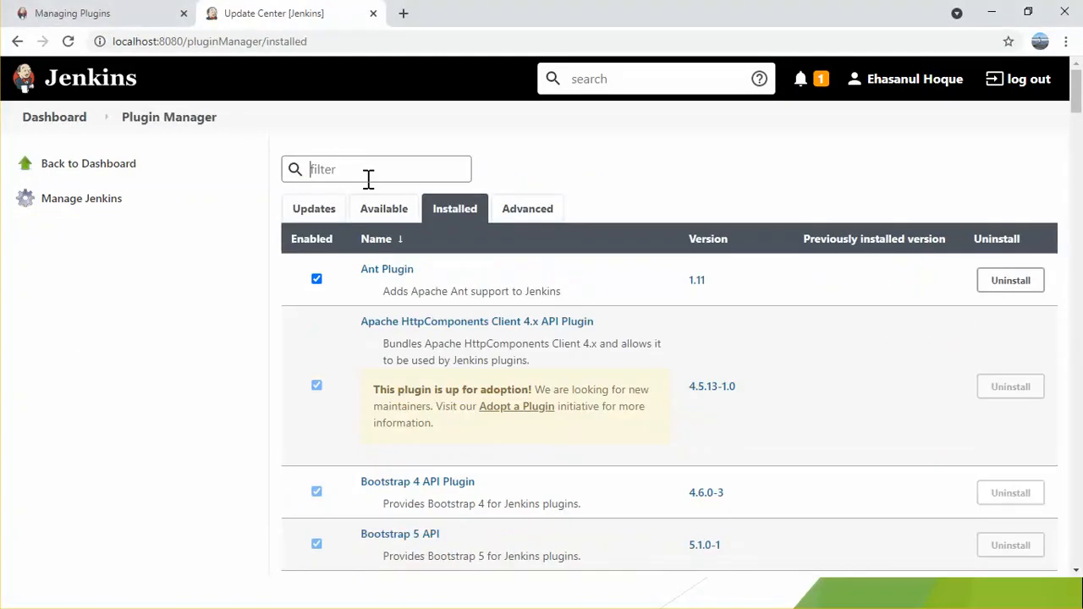
left_click(369, 178)
type("msbu")
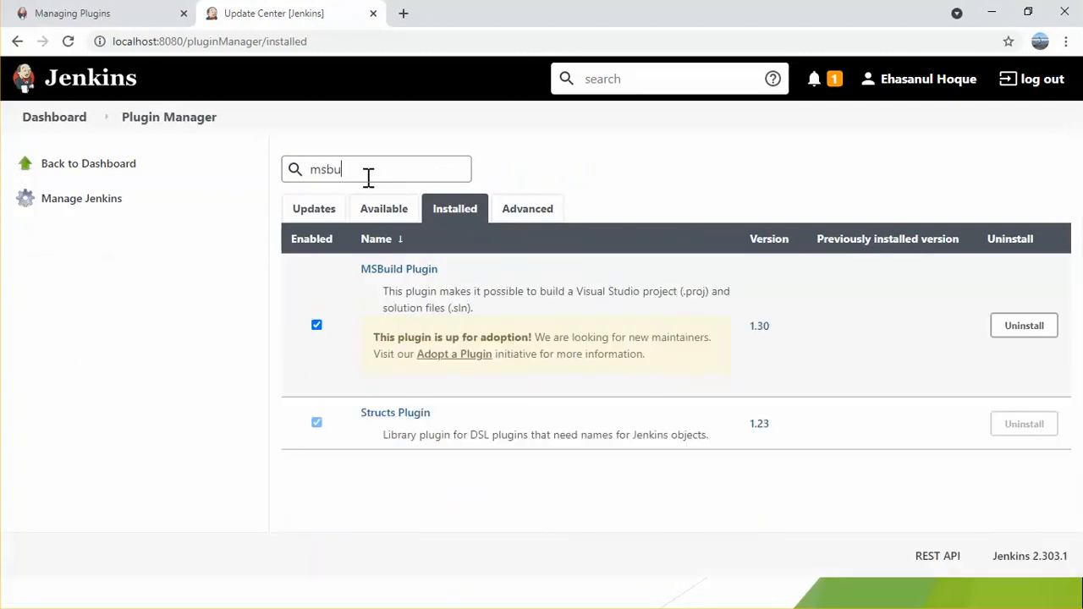
type("ild")
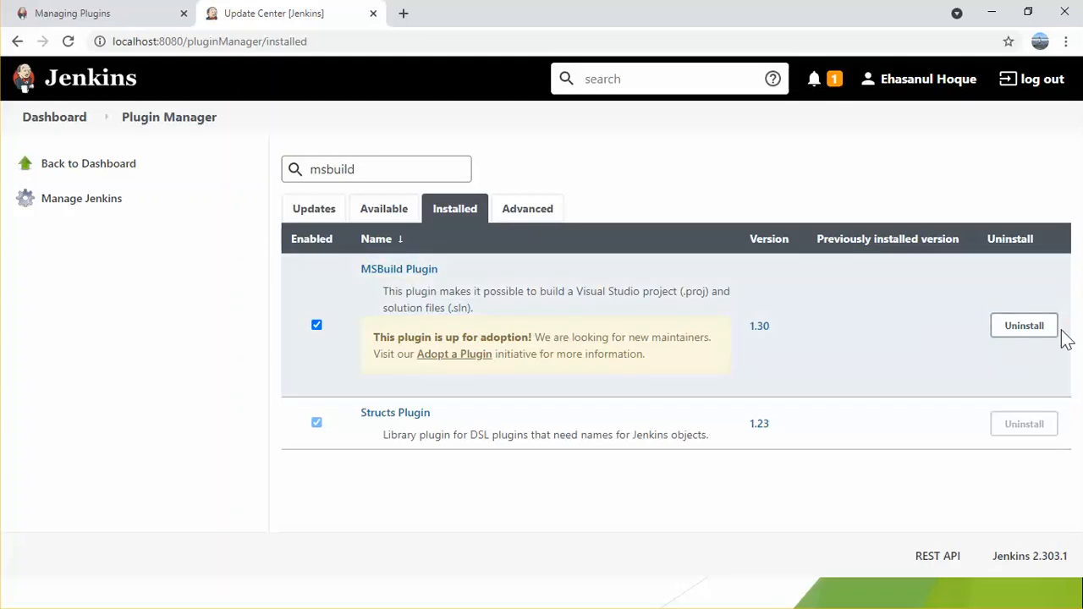
- Uninstall the MSBuild plugin and confirm its removal
left_click(1029, 331)
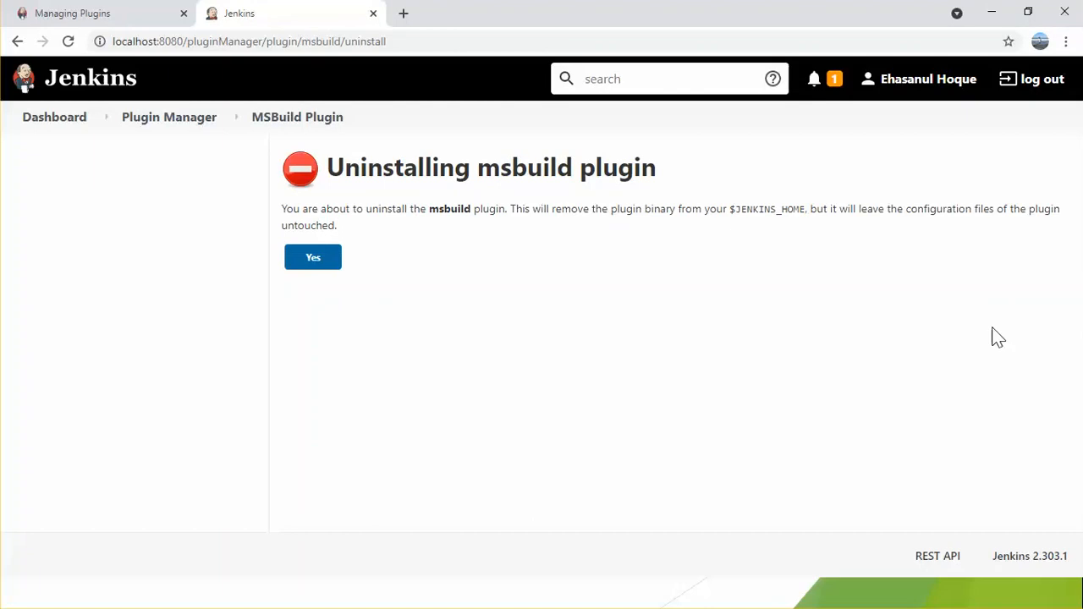
left_click(311, 262)
left_click(313, 261)
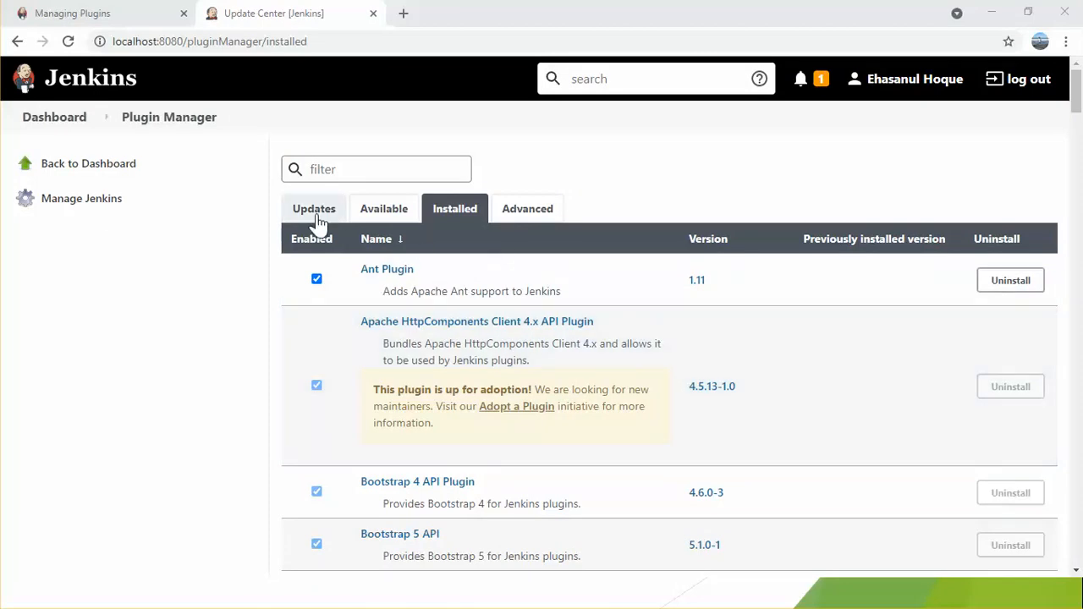
- Display the available plugin updates and select the Bootstrap 5 API update
left_click(315, 217)
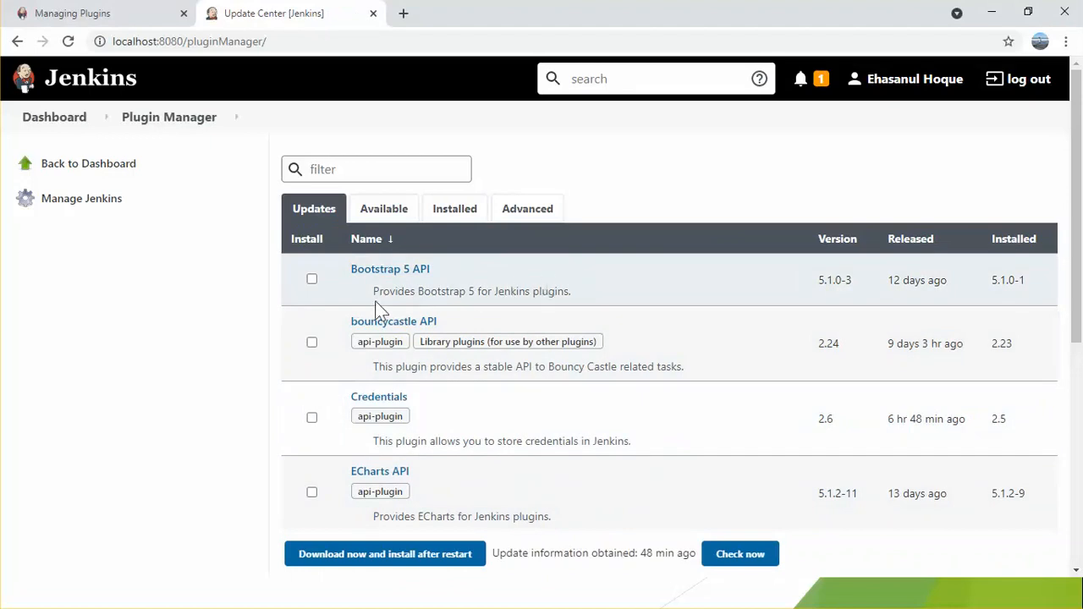
left_click(312, 280)
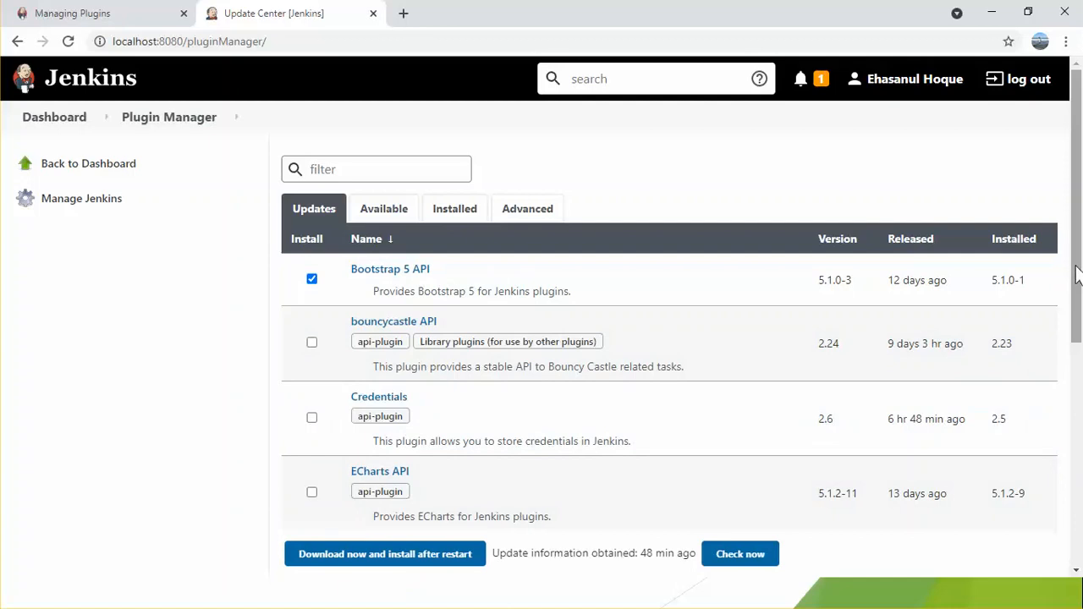
left_click_drag(1076, 285, 1078, 339)
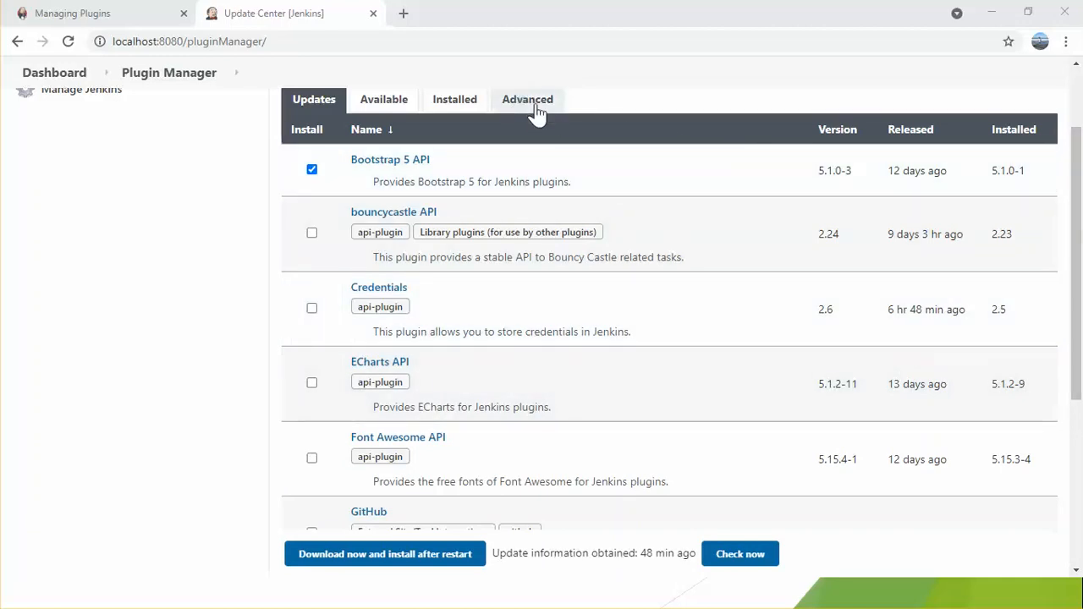
- Open the plugin manager's advanced settings with the HTTP proxy configuration
left_click(537, 110)
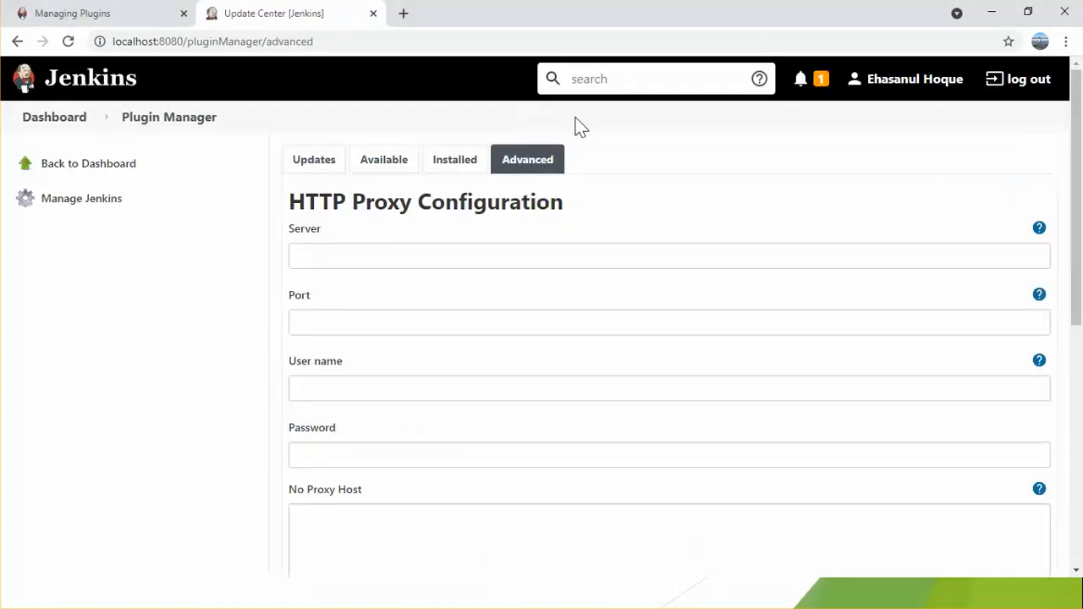